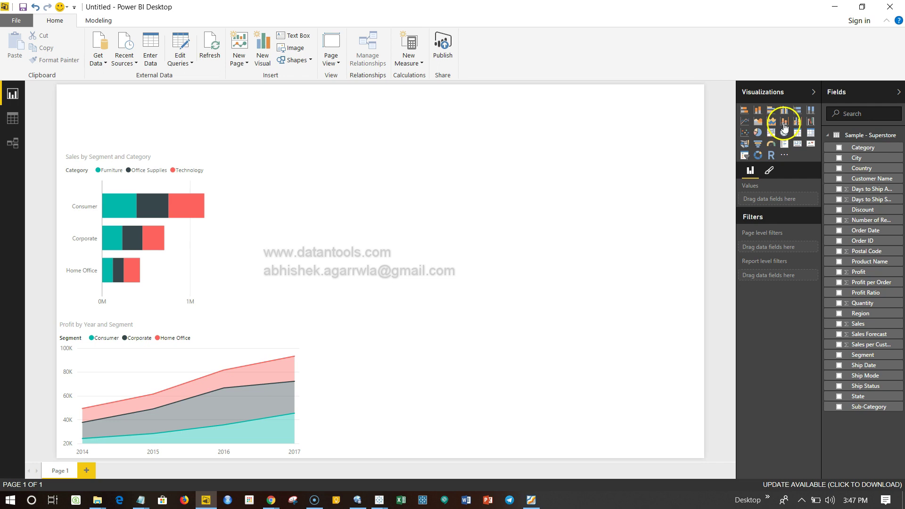
Add a line and stacked column chart plotting Sales by Order Date year, then widen it.
left_click(784, 122)
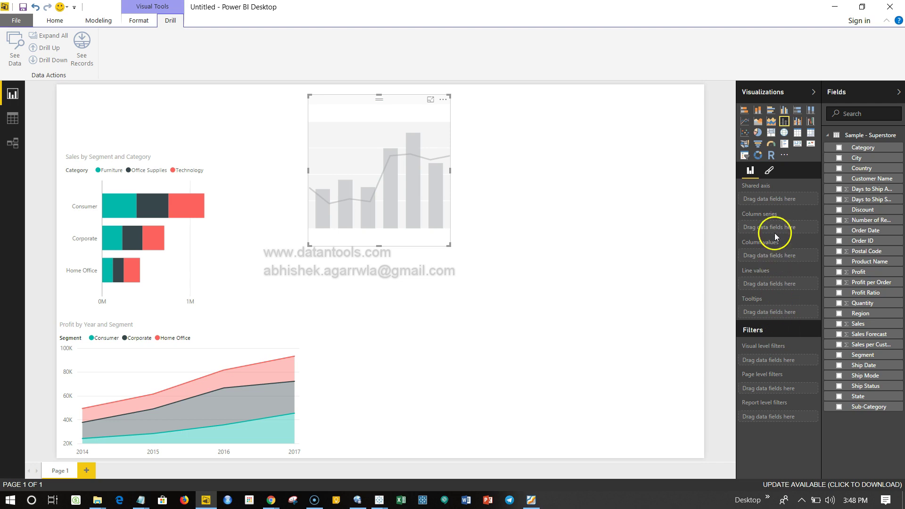
left_click(375, 114)
left_click(840, 230)
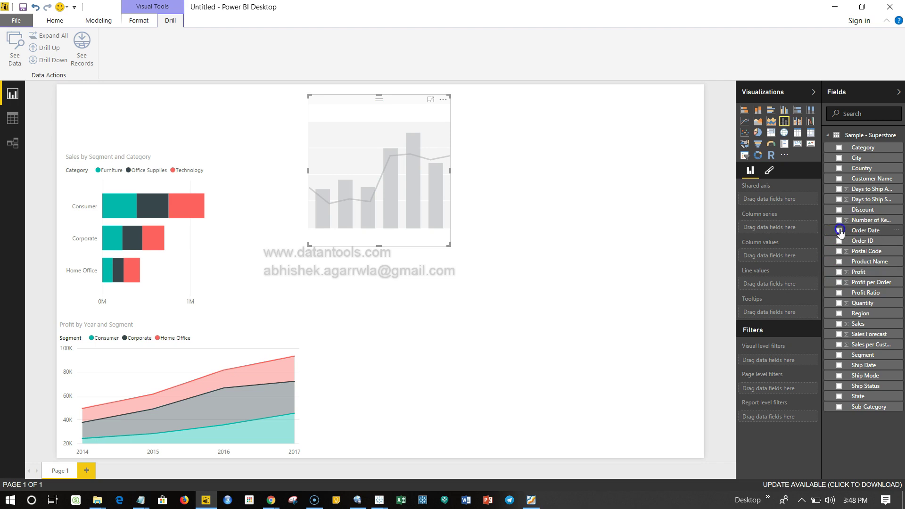
left_click(840, 324)
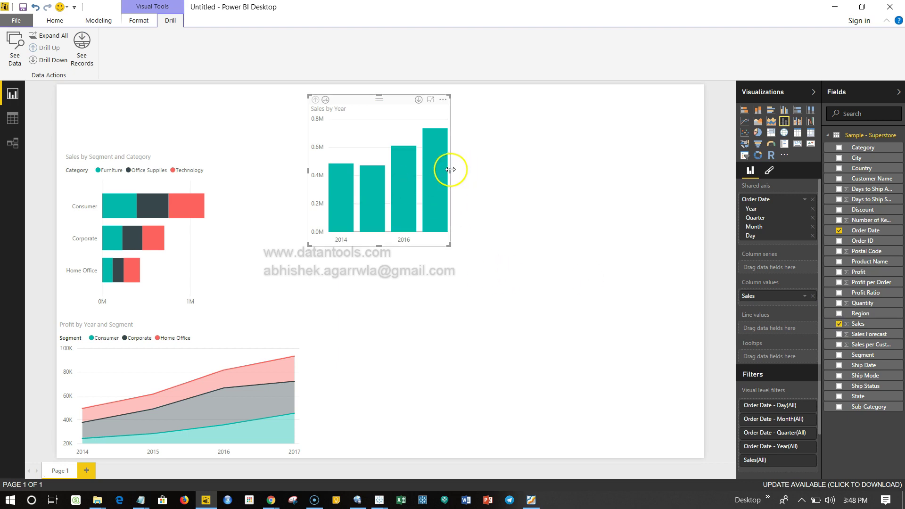
left_click_drag(450, 171, 513, 171)
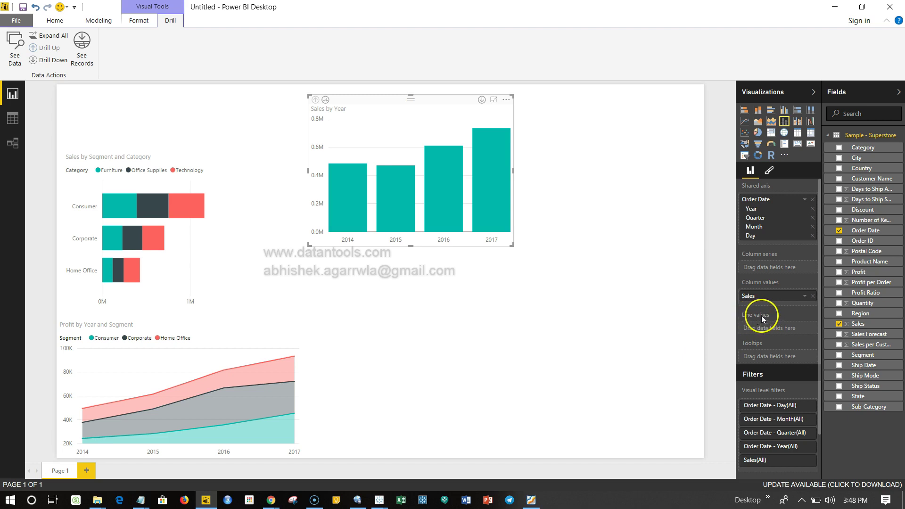
Put Profit in the chart's line values and enlarge the Sales and Profit by Year chart.
left_click_drag(858, 272, 802, 331)
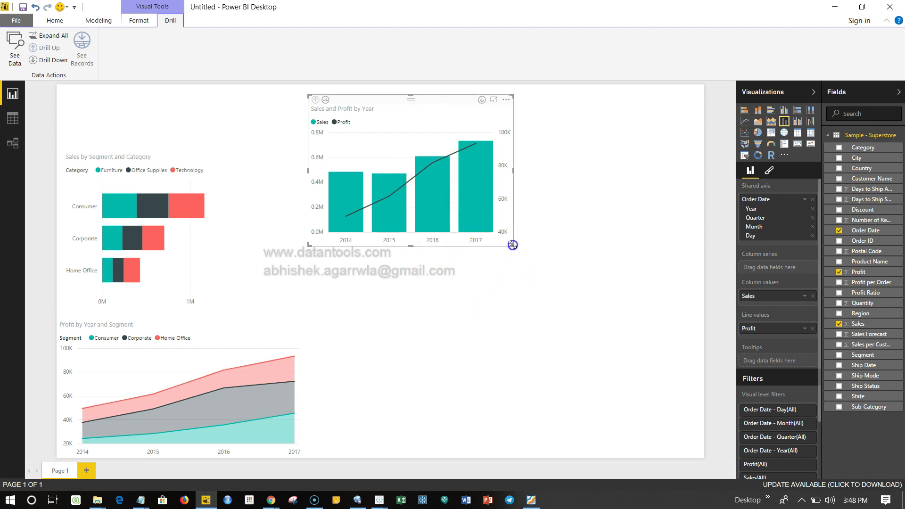
left_click_drag(513, 245, 572, 279)
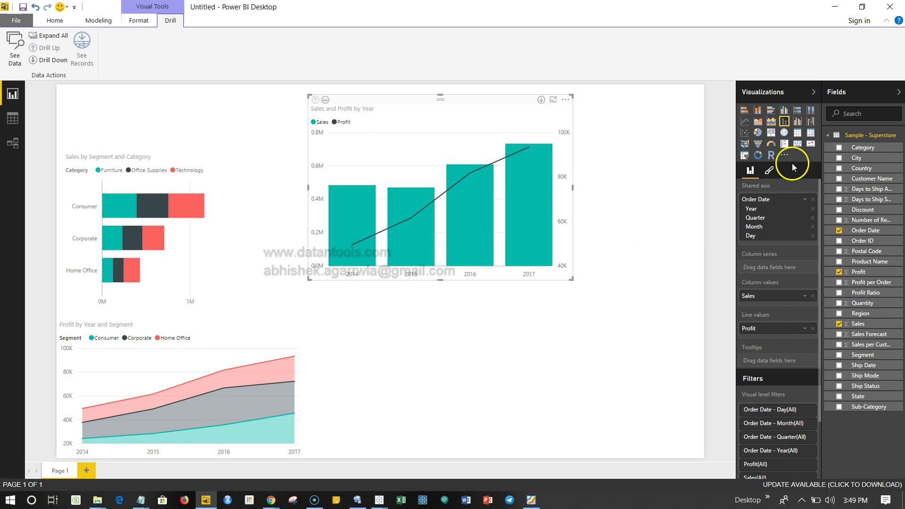
Move Category from the shared axis into the column series to stack Furniture, Office Supplies, Technology.
left_click(840, 148)
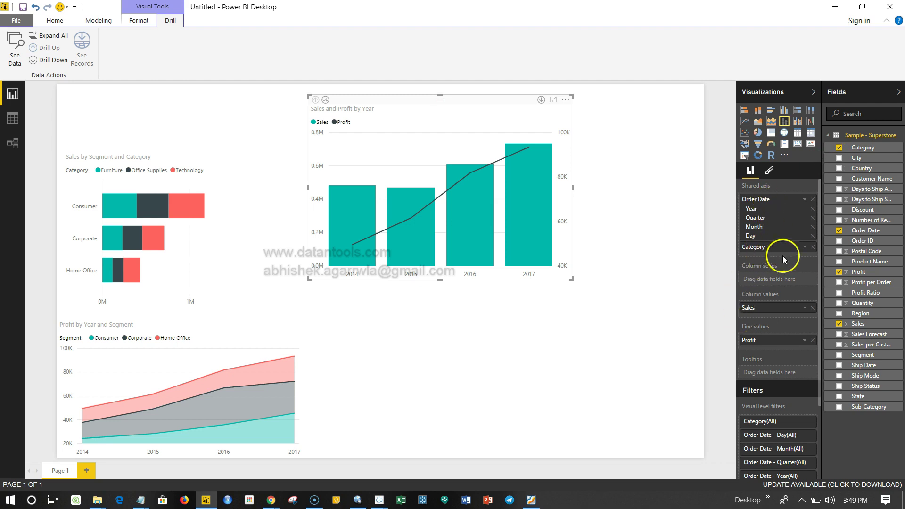
left_click(812, 249)
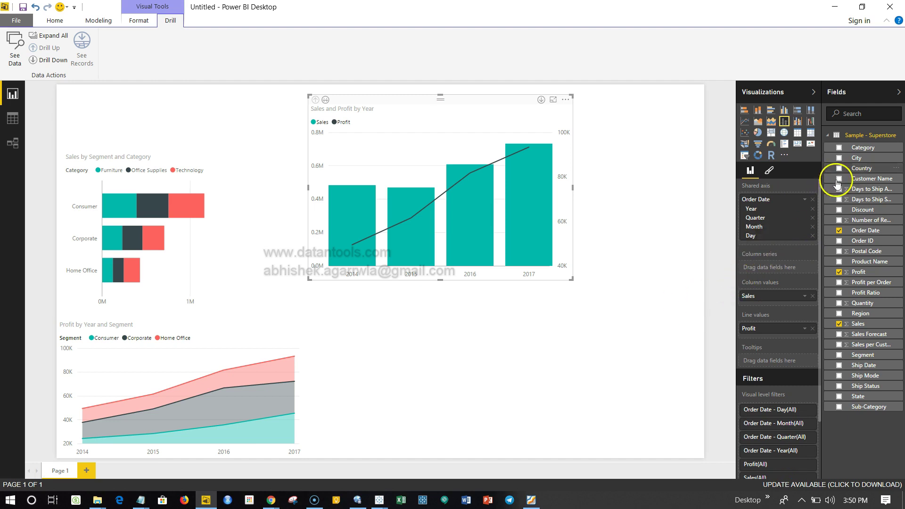
left_click_drag(855, 157, 782, 267)
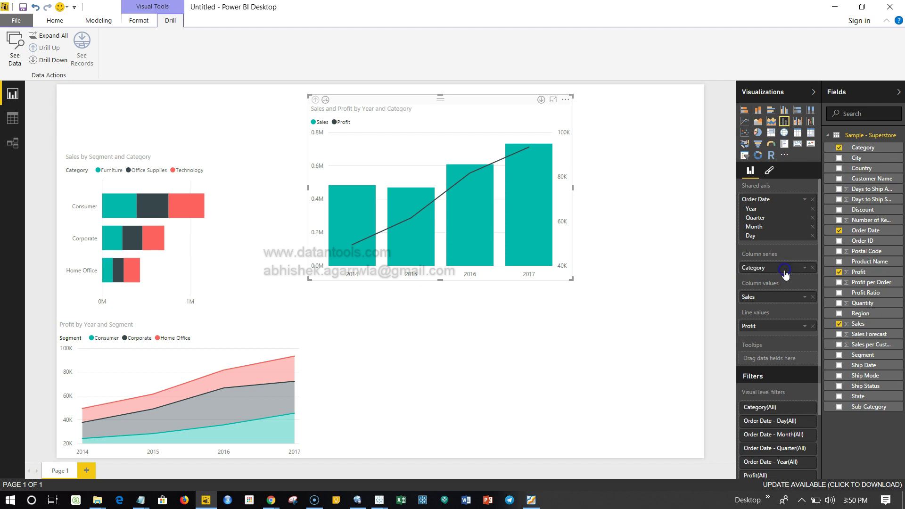